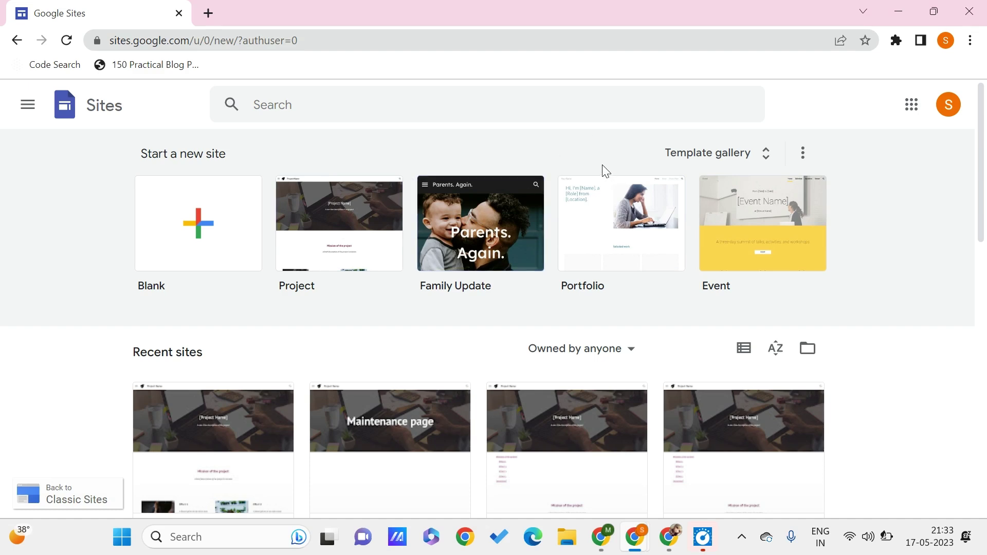
# Open the full Google Sites template gallery to find the Project template.
pyautogui.click(714, 153)
pyautogui.scroll(-2, 526, 281)
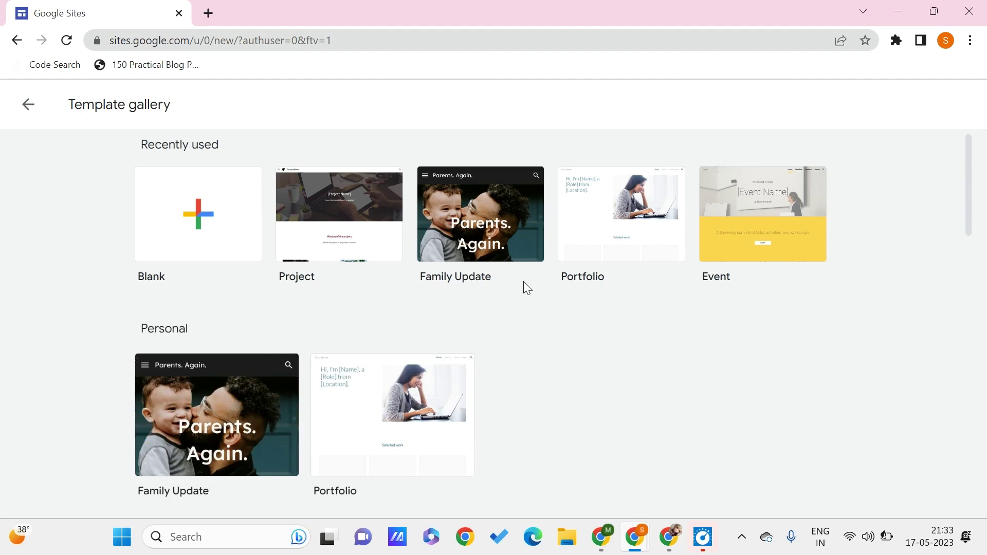
pyautogui.scroll(-1, 527, 280)
pyautogui.scroll(1, 377, 191)
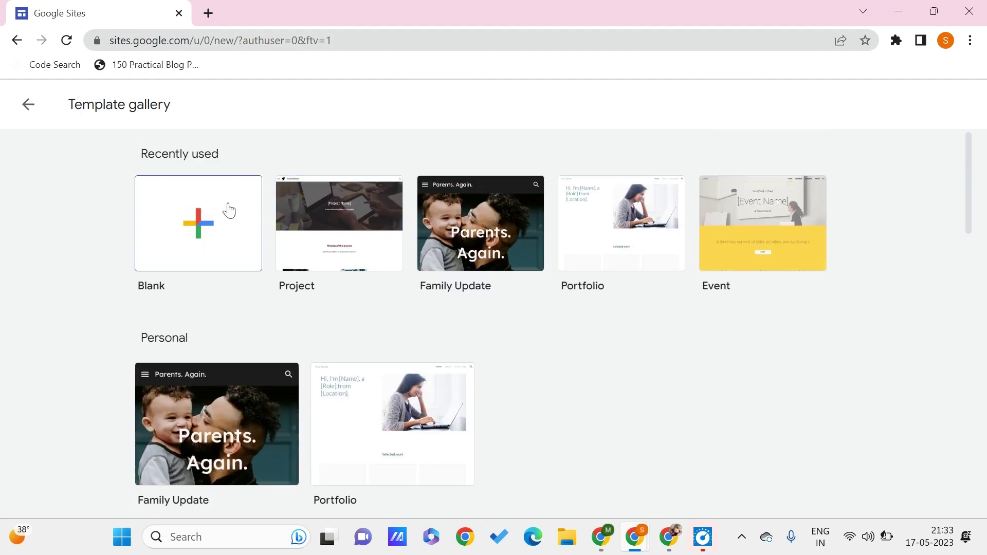
pyautogui.scroll(-1, 332, 314)
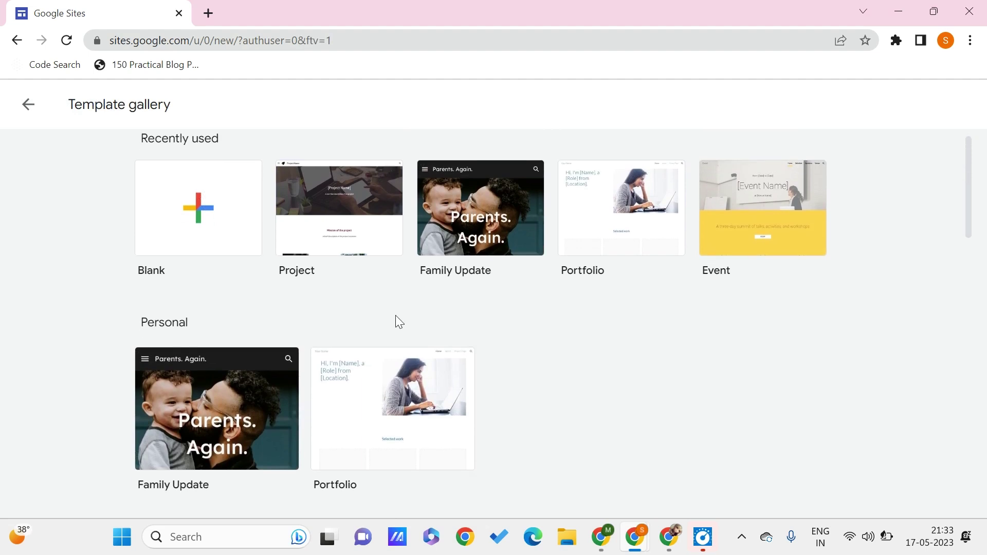
pyautogui.scroll(-1, 396, 315)
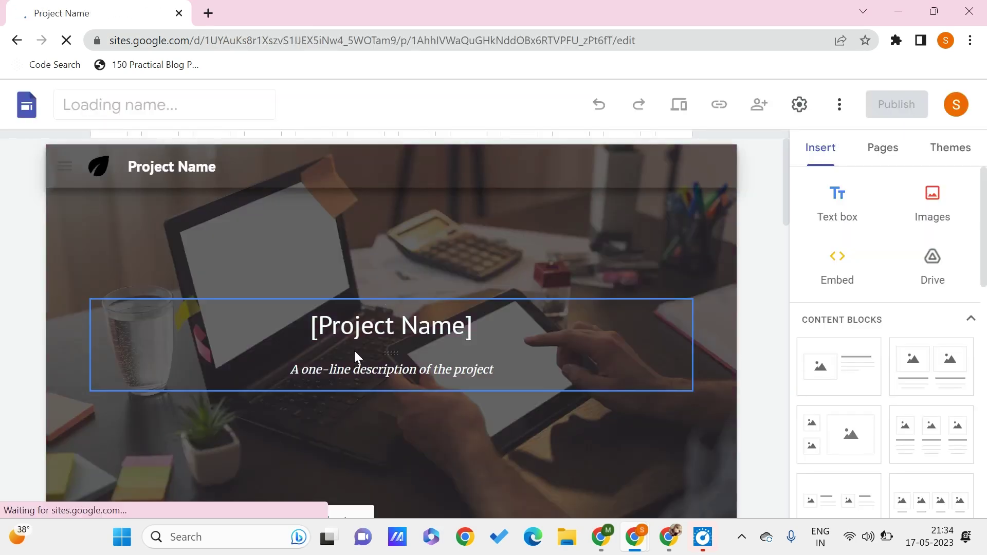
pyautogui.click(354, 351)
pyautogui.scroll(-2, 355, 350)
pyautogui.scroll(-2, 354, 276)
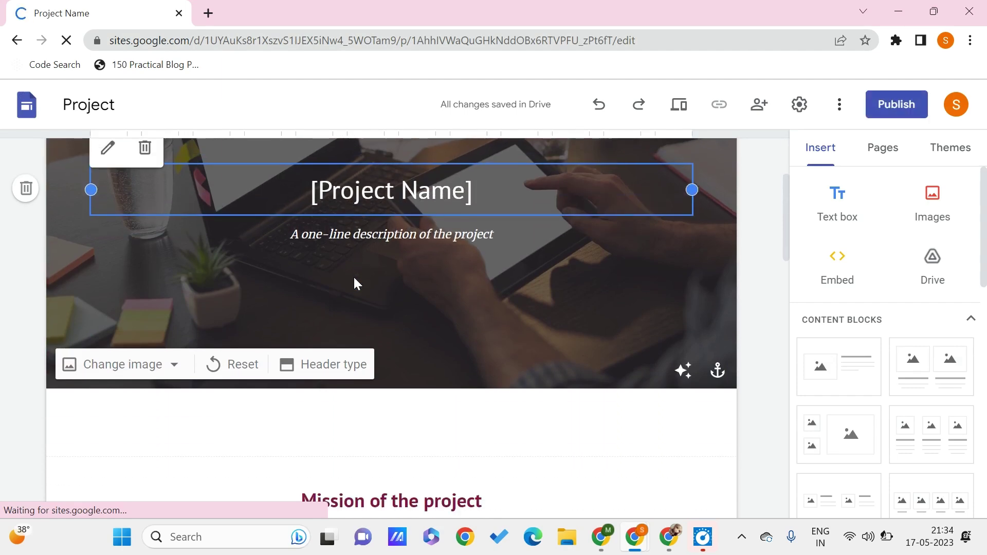
pyautogui.scroll(-2, 353, 275)
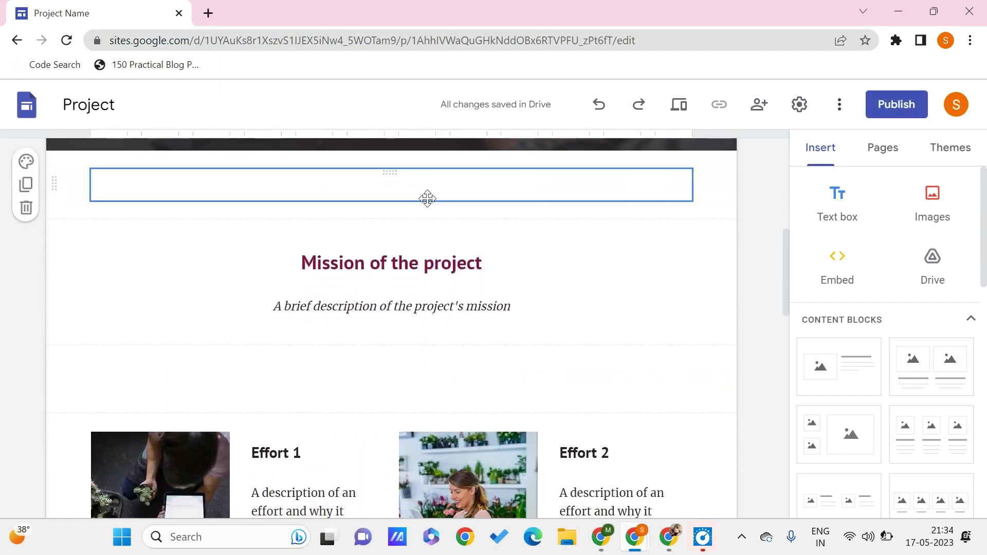
pyautogui.scroll(2, 519, 302)
pyautogui.scroll(3, 519, 302)
pyautogui.scroll(2, 519, 301)
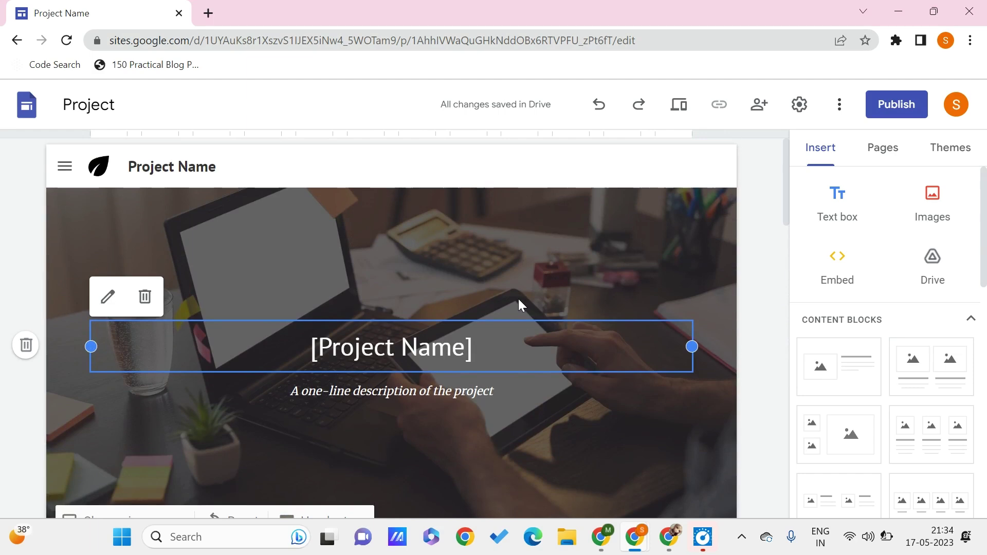
pyautogui.click(518, 340)
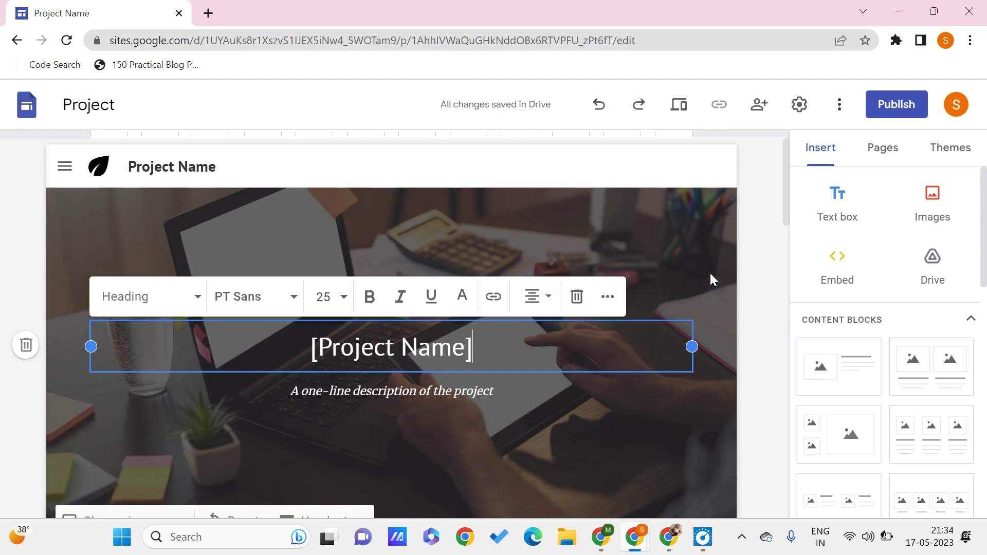
pyautogui.scroll(-1, 710, 272)
pyautogui.scroll(-1, 709, 272)
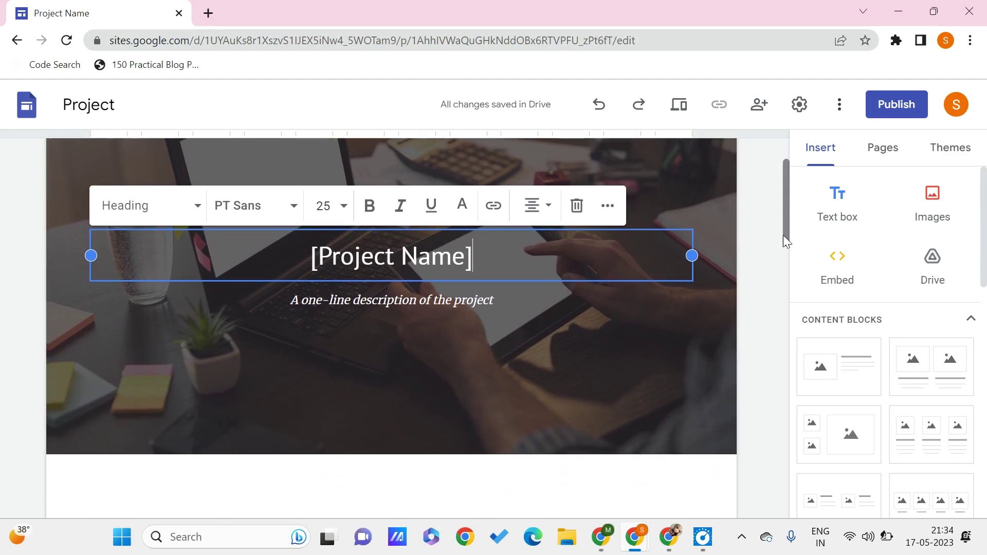
pyautogui.click(754, 247)
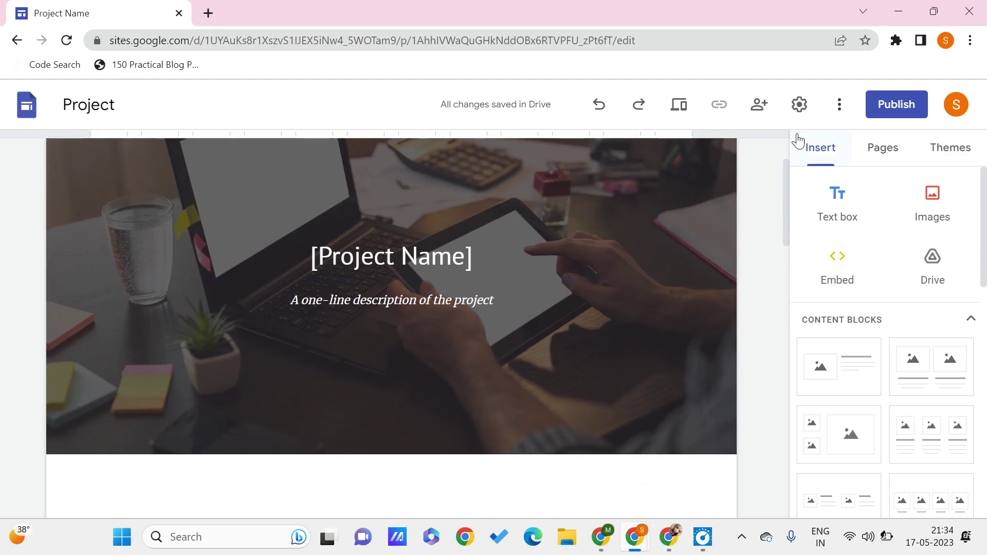
# Switch off 'Show page last updated time' in the site's Viewer tools settings.
pyautogui.click(800, 106)
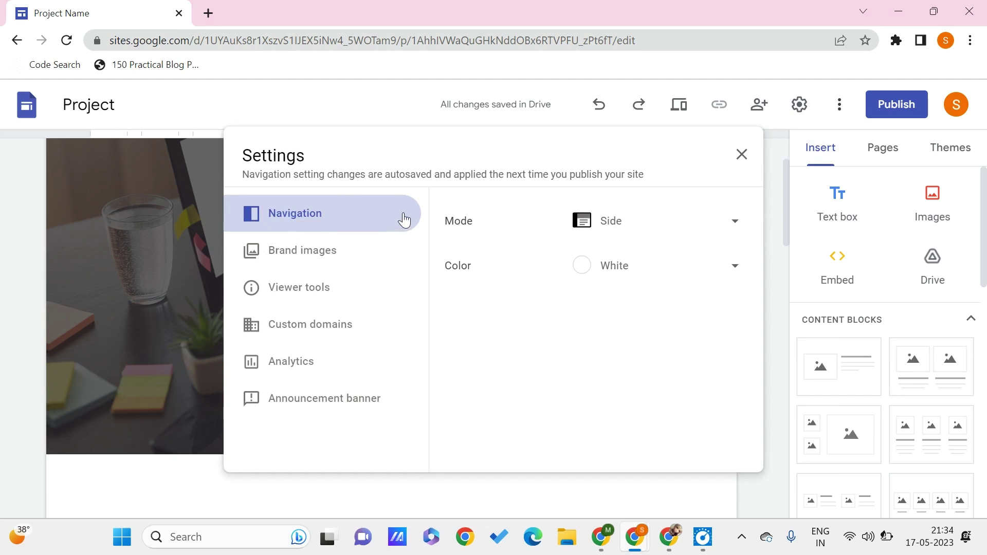
pyautogui.click(340, 296)
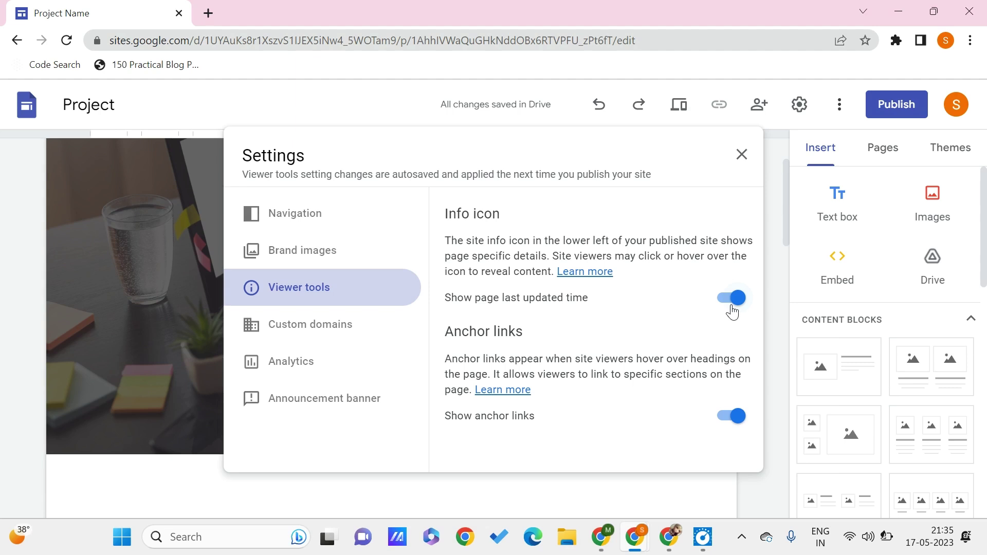
pyautogui.click(733, 300)
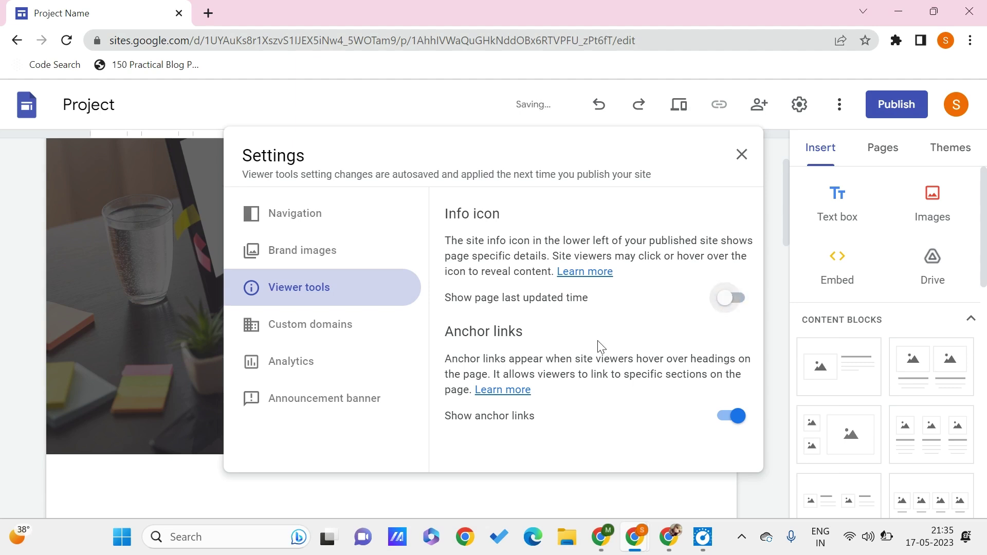
pyautogui.click(741, 154)
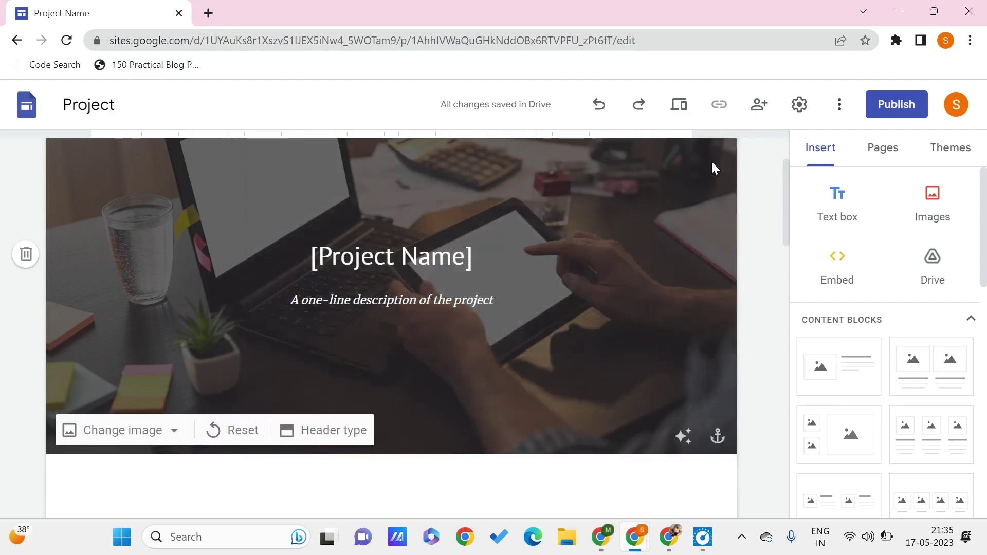
pyautogui.click(799, 105)
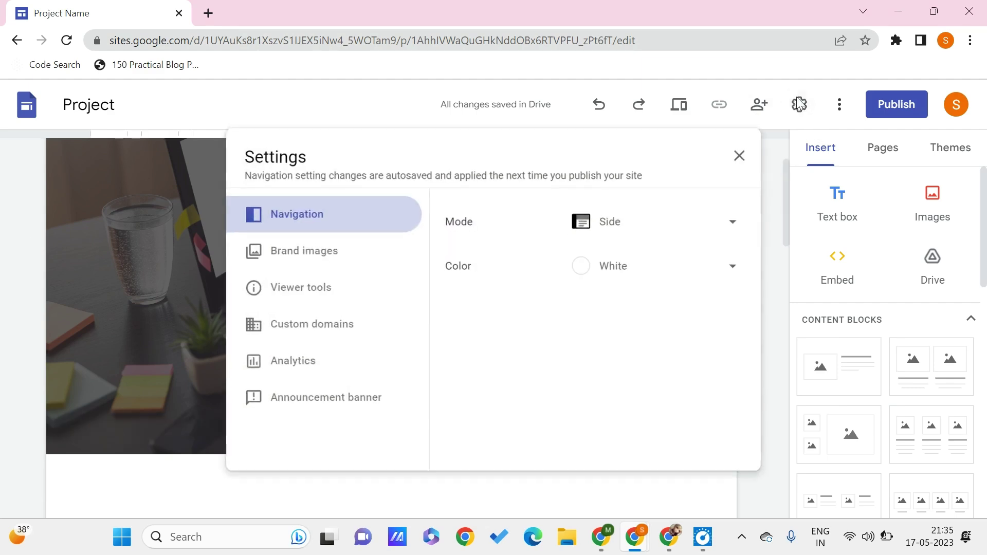
pyautogui.click(288, 300)
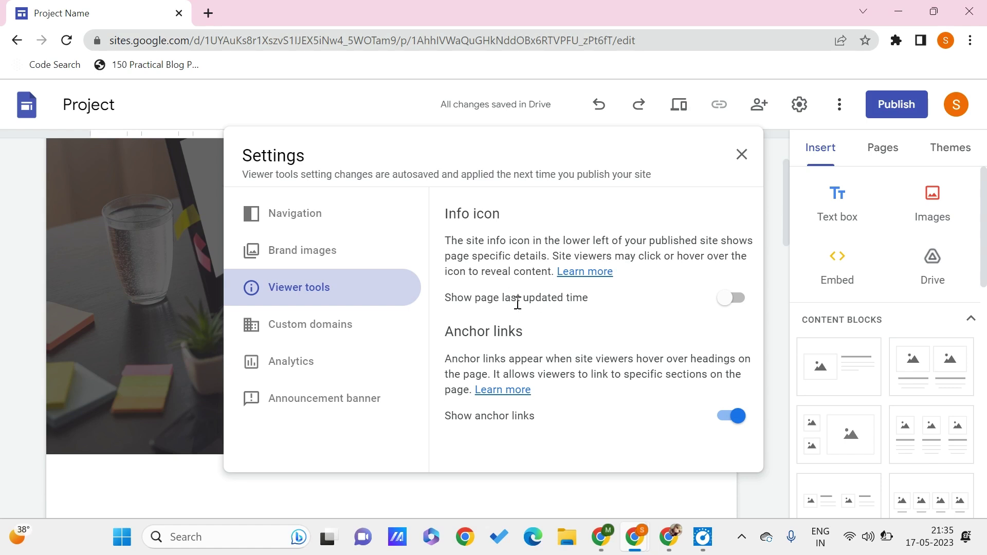
pyautogui.click(741, 155)
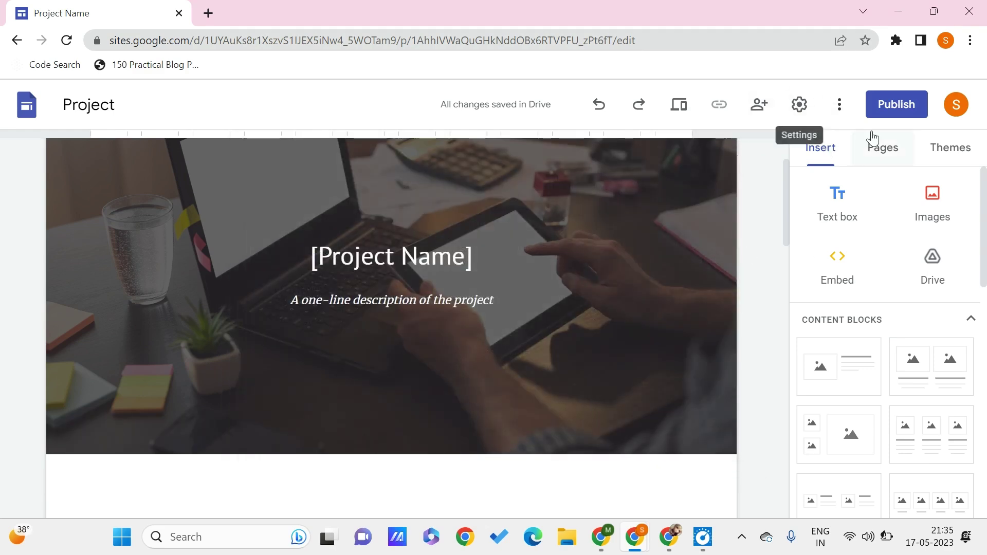